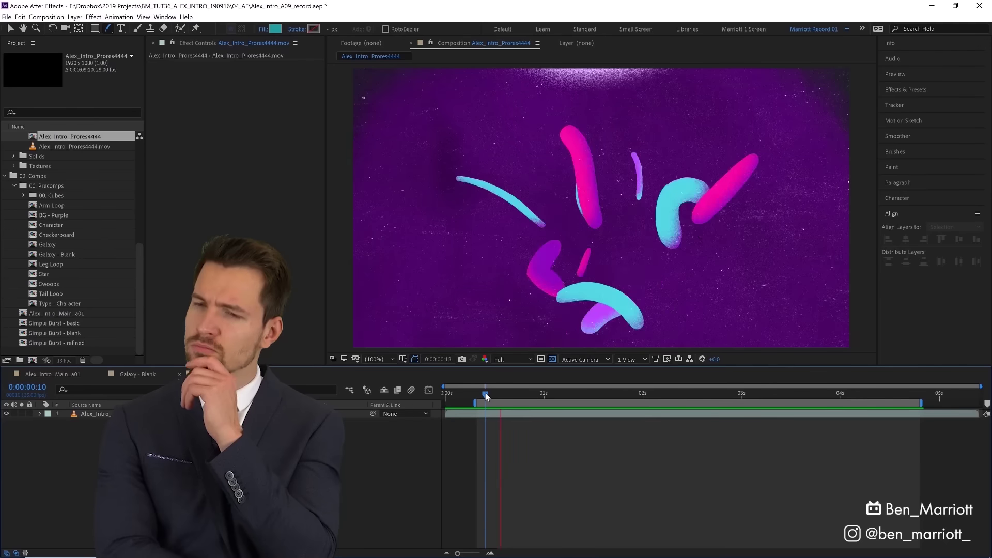
# Step: Scrub the finished intro composition in After Effects to frame 0:00:00:10
pyautogui.moveTo(467, 396); pyautogui.dragTo(485, 396)
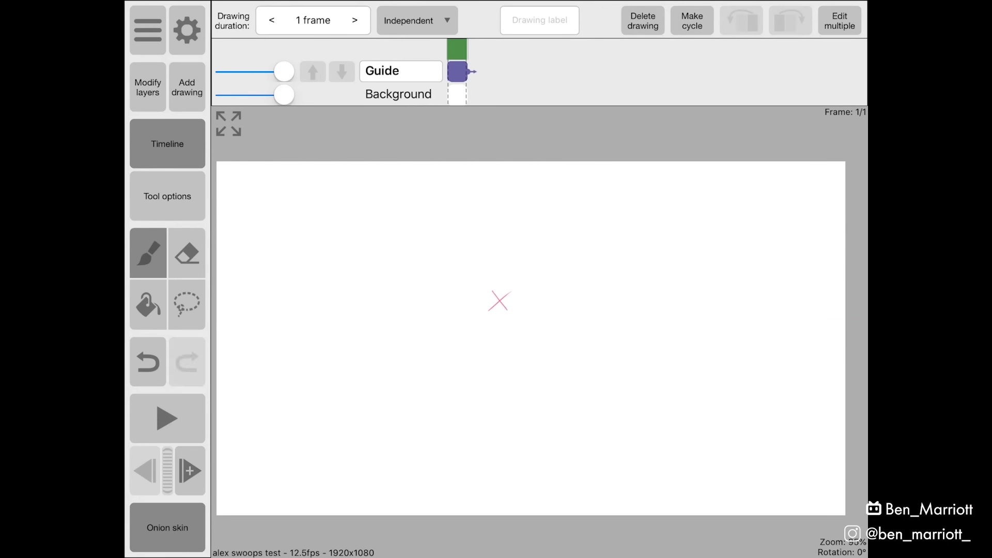
# Step: Lengthen the Guide drawing, build eight swoop frames on Layer 2, and play it back
pyautogui.click(354, 20)
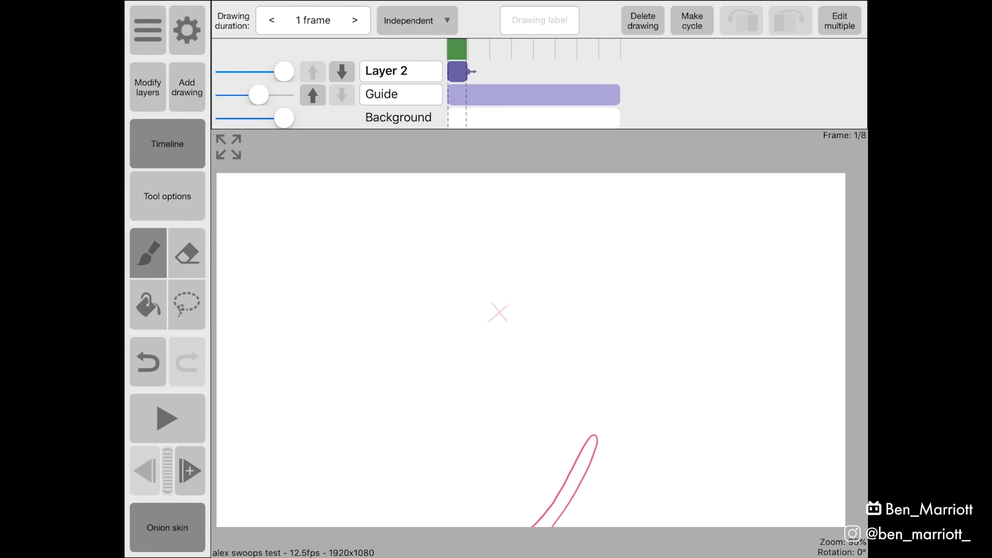
pyautogui.click(191, 470)
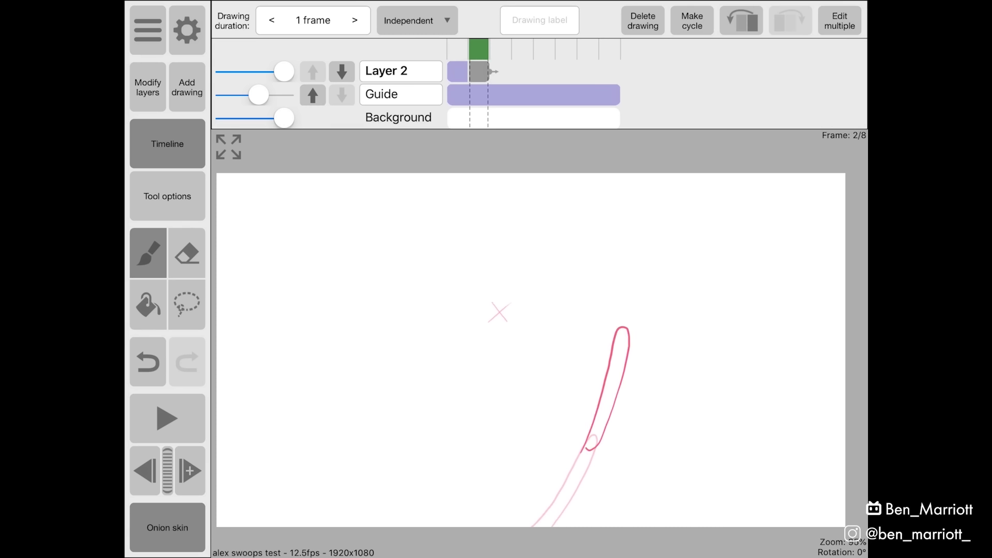
pyautogui.click(191, 470)
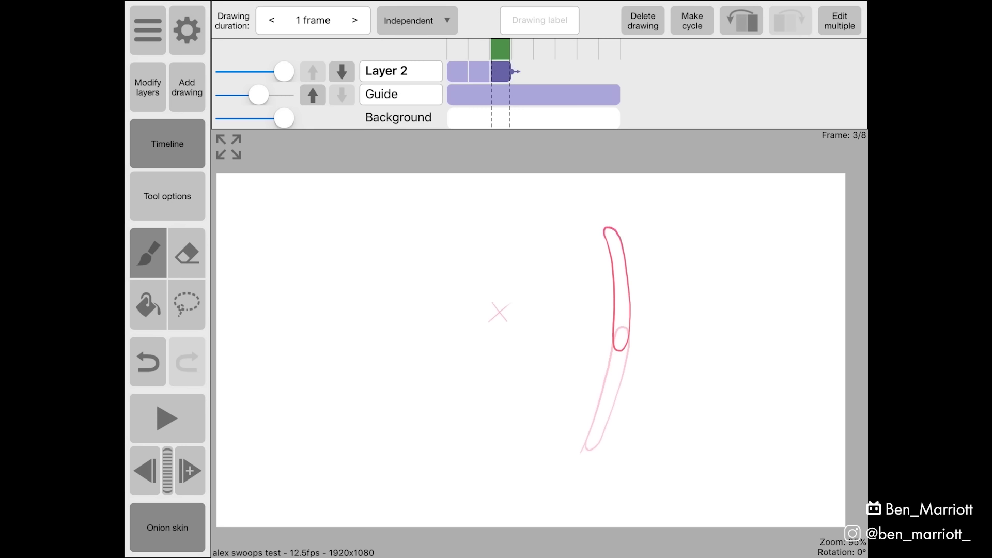
pyautogui.click(190, 470)
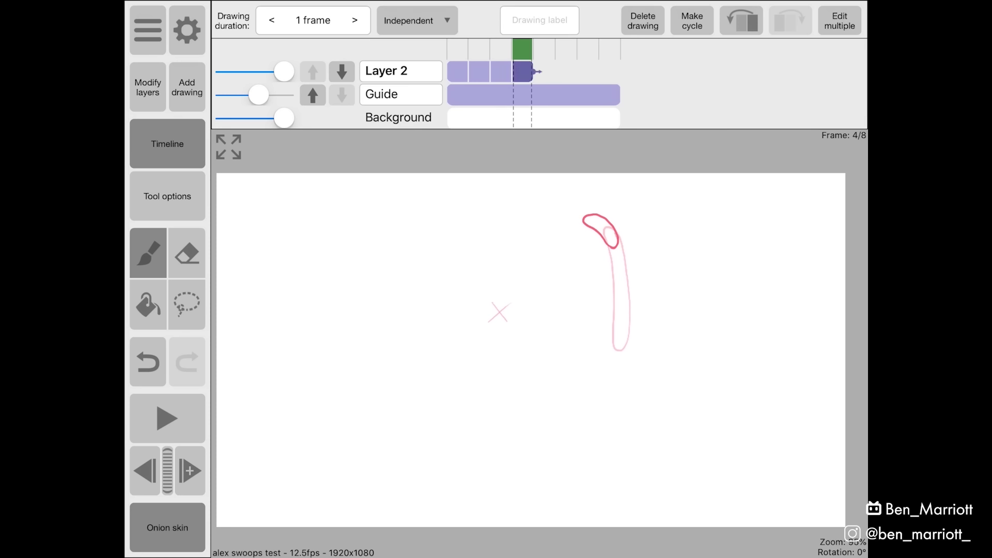
pyautogui.click(190, 470)
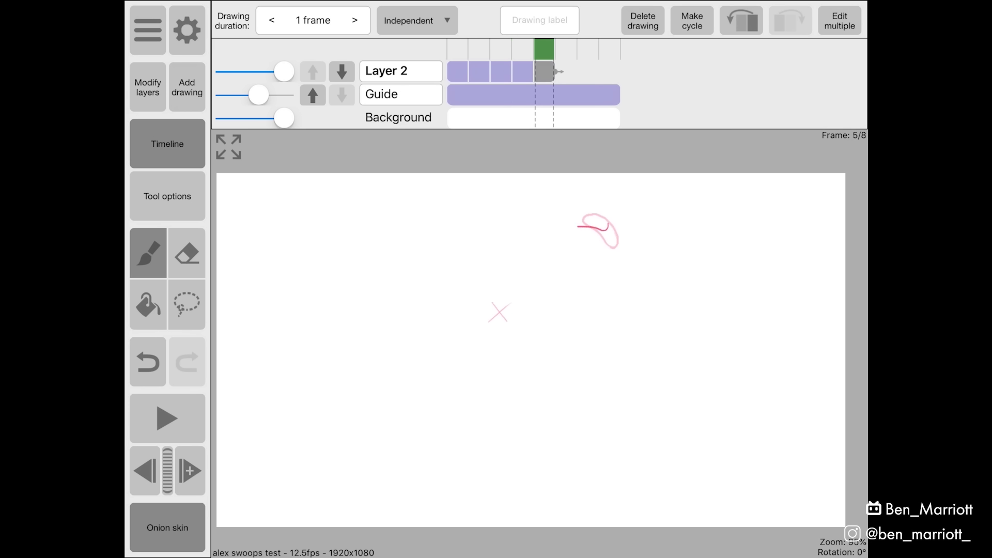
pyautogui.click(190, 470)
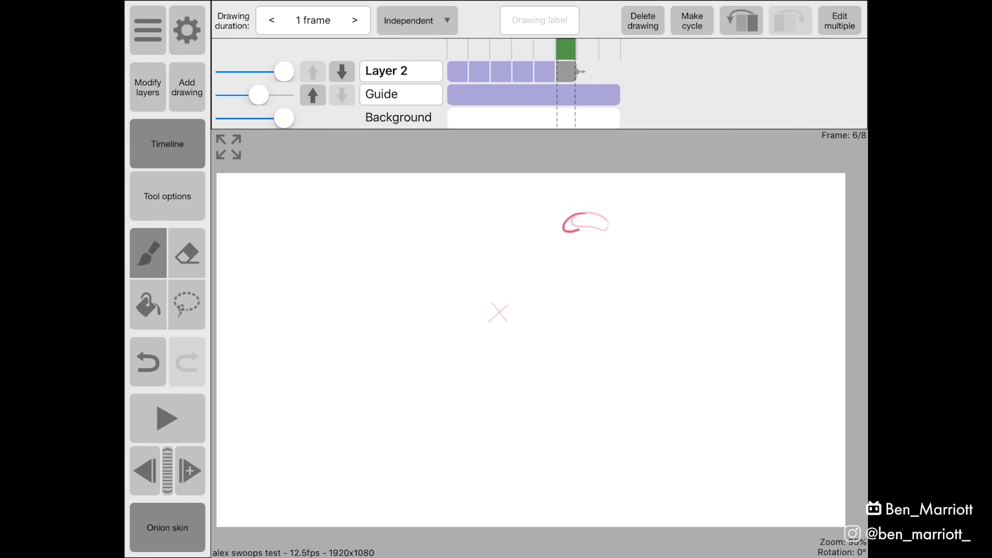
pyautogui.click(190, 470)
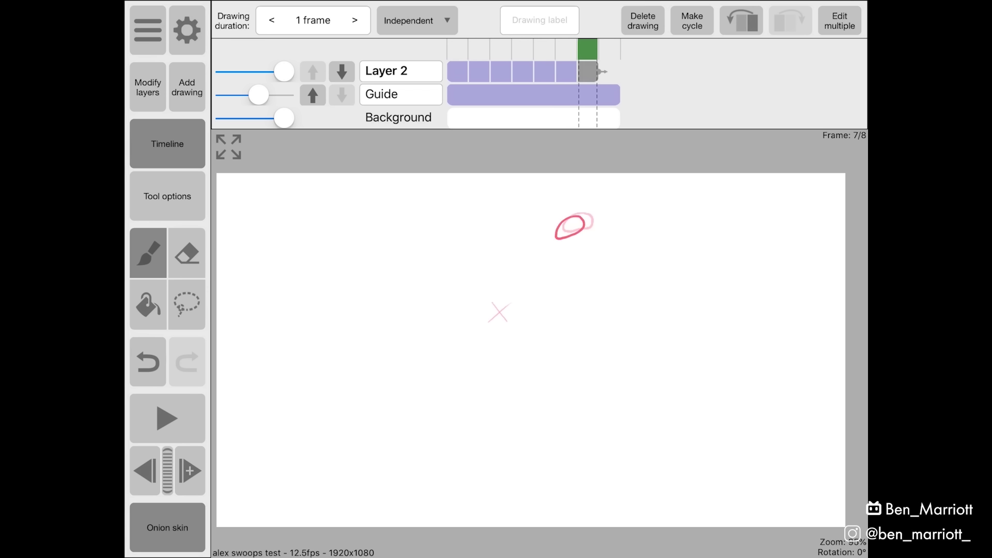
pyautogui.click(190, 470)
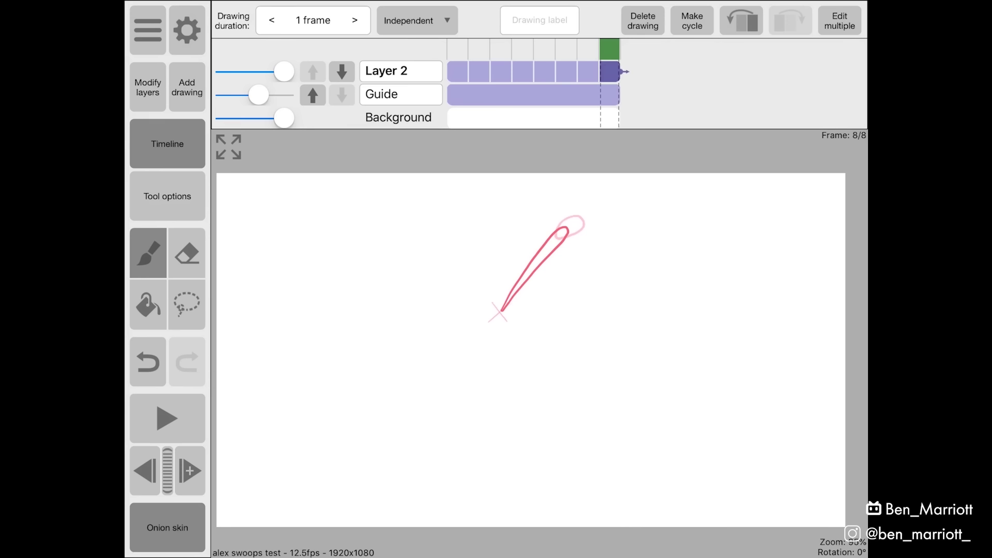
pyautogui.click(167, 418)
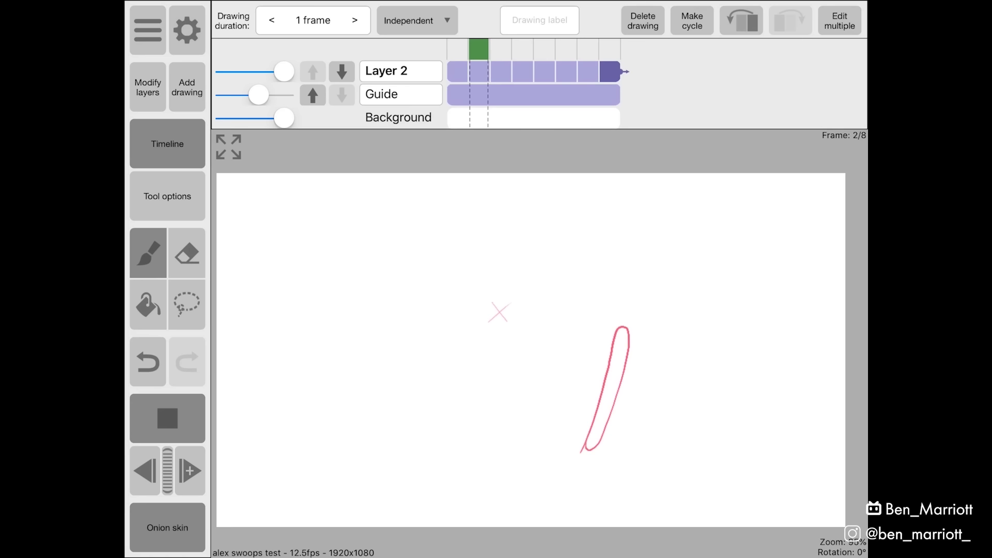
pyautogui.click(167, 418)
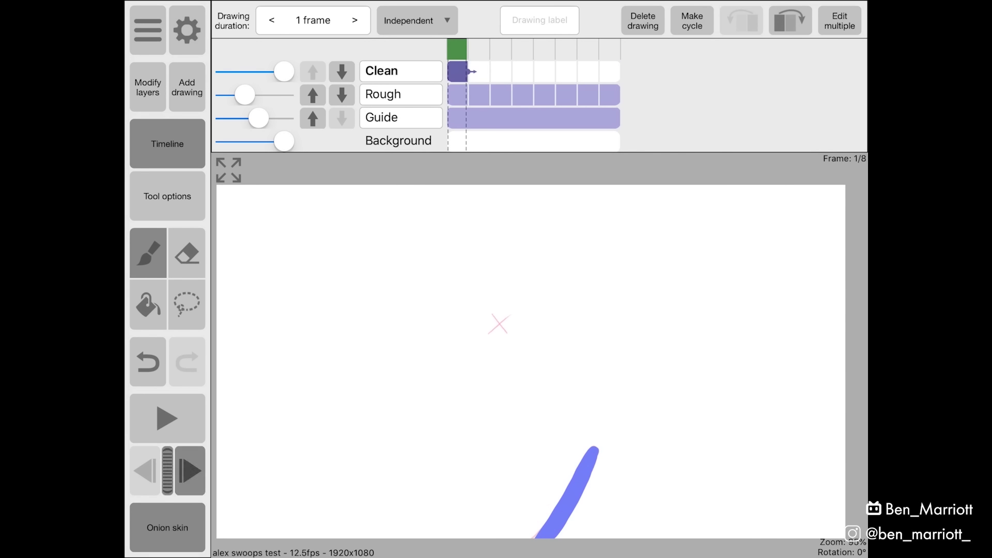
# Step: Trace filled blobs over the rough frames, fade Rough opacity to zero, and play back
pyautogui.moveTo(609, 239); pyautogui.dragTo(624, 350)
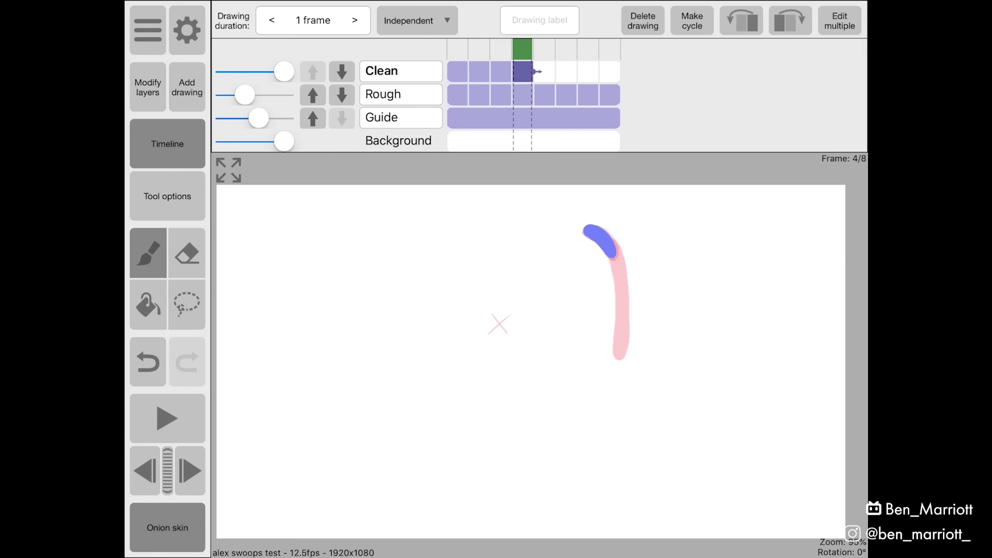
pyautogui.click(190, 470)
pyautogui.moveTo(570, 231); pyautogui.dragTo(493, 326)
pyautogui.moveTo(245, 94); pyautogui.dragTo(225, 95)
pyautogui.click(167, 418)
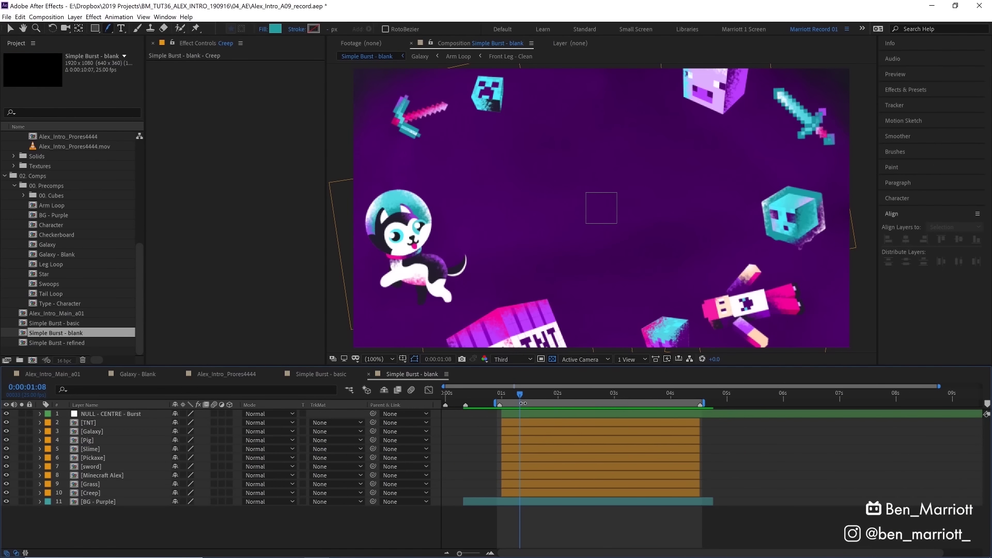
# Step: Parent layers TNT through Creep to NULL - CENTRE - Burst and scale the null to 84%
pyautogui.click(535, 415)
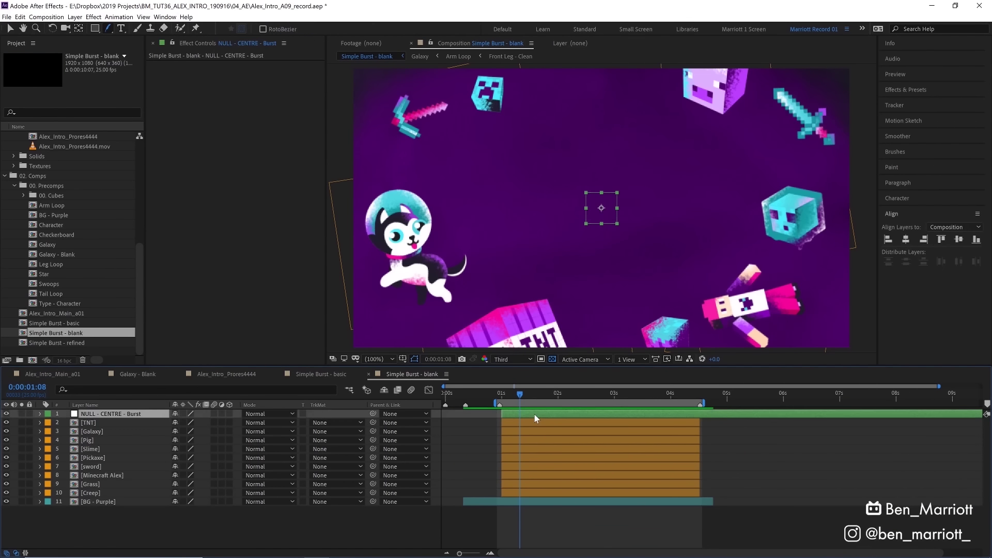
pyautogui.press('v')
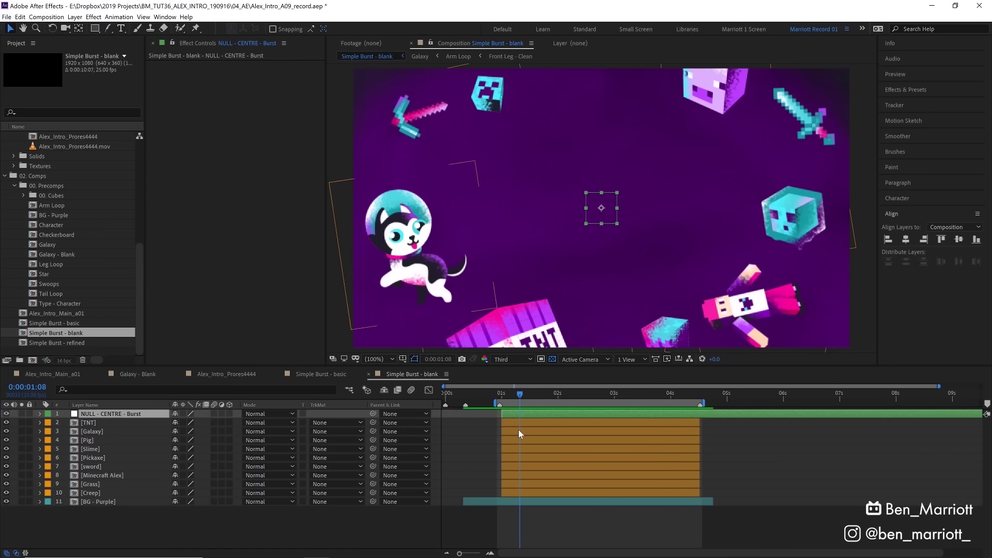
pyautogui.click(518, 423)
pyautogui.keyDown('shift'); pyautogui.click(526, 494); pyautogui.keyUp('shift')
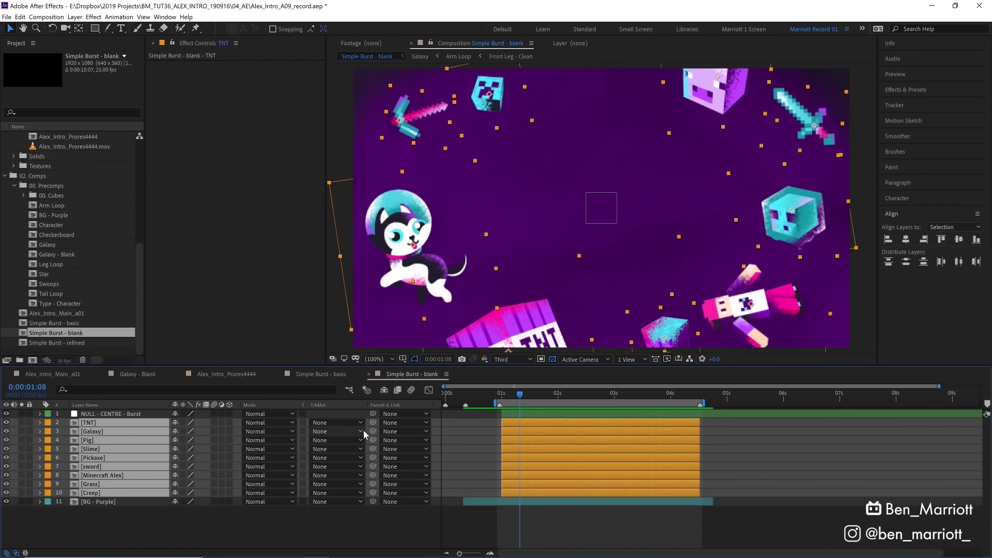
pyautogui.moveTo(373, 423); pyautogui.dragTo(253, 414)
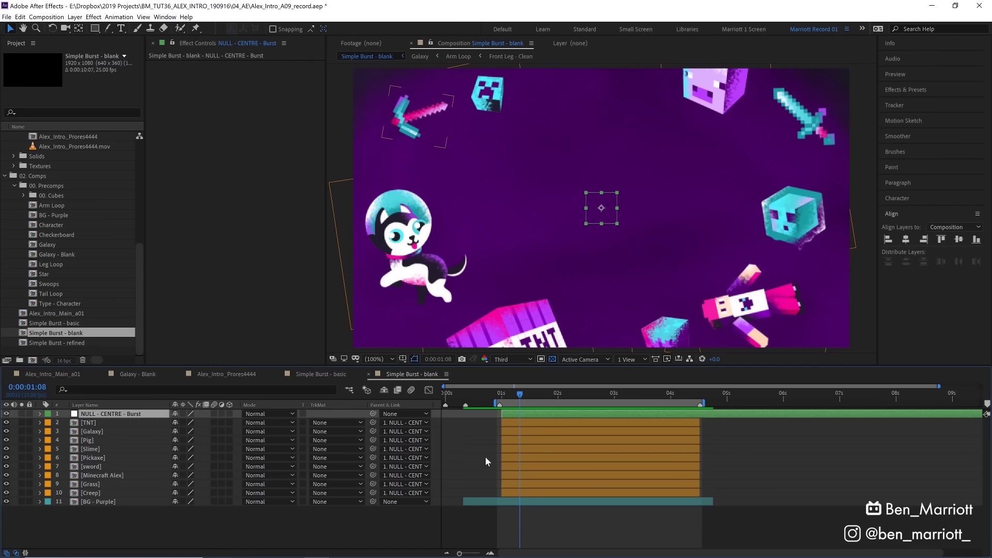
pyautogui.press('s')
pyautogui.moveTo(207, 424)
pyautogui.mouseDown()
pyautogui.moveTo(268, 425)
pyautogui.moveTo(164, 426)
pyautogui.moveTo(211, 430)
pyautogui.mouseUp()
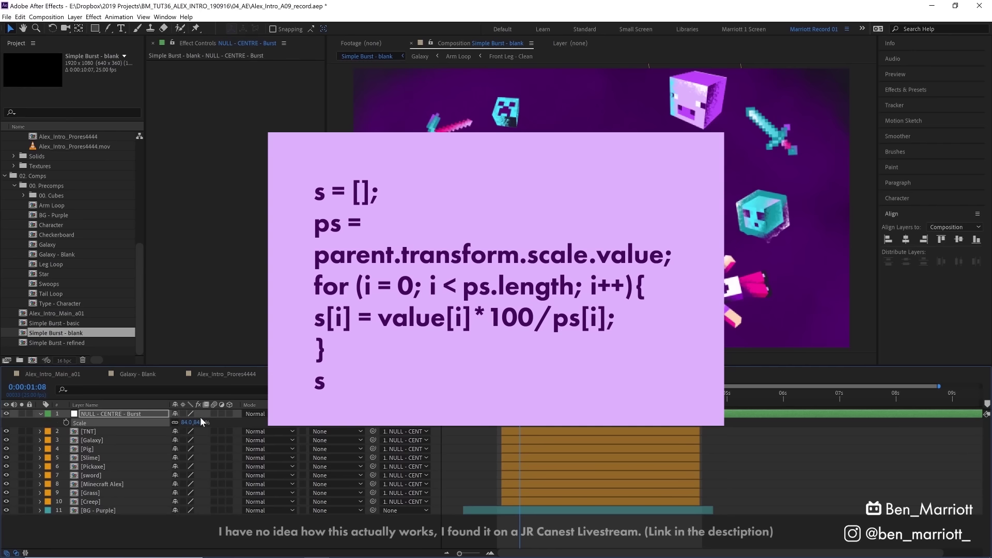
# Step: Paste a scale-compensation expression onto Galaxy's Scale and test by shrinking the centre null
pyautogui.click(106, 442)
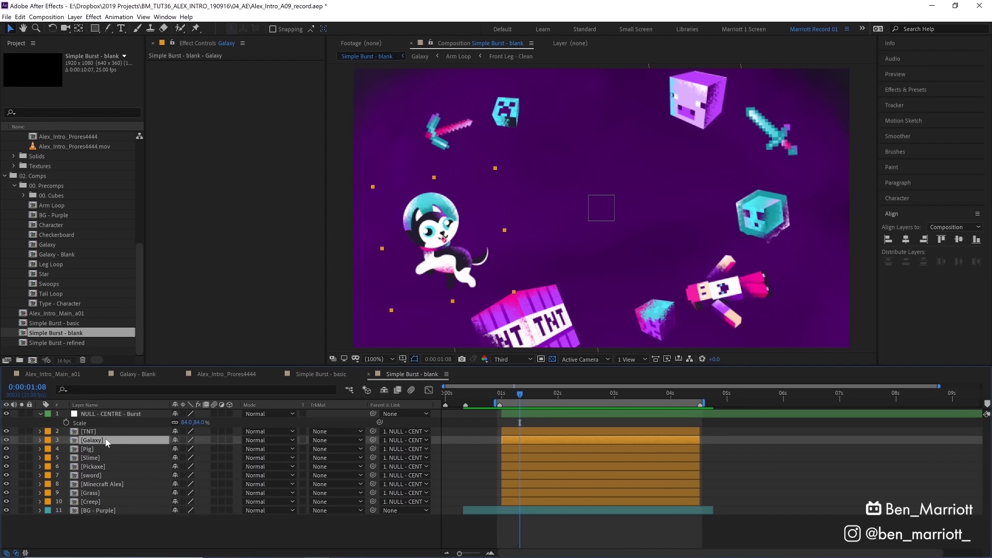
pyautogui.press('s')
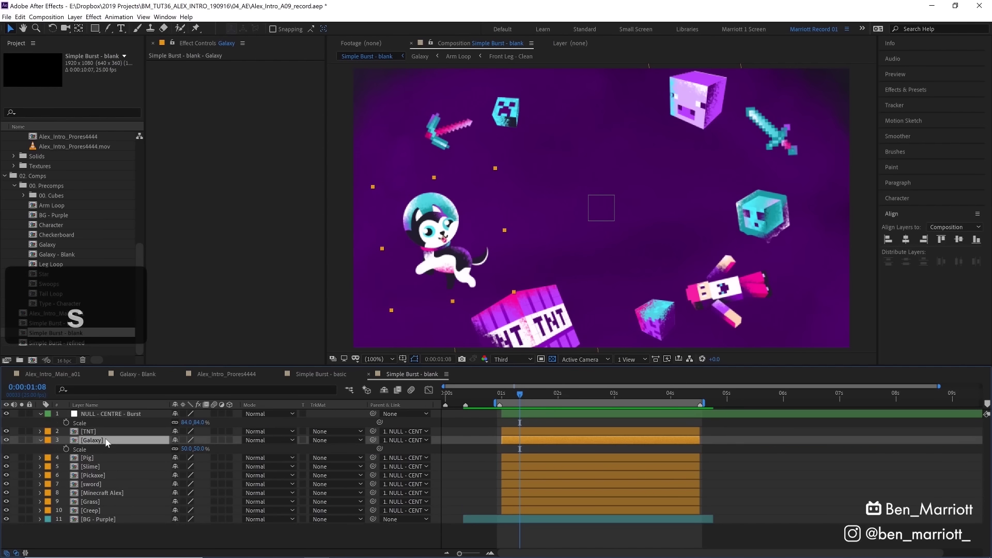
pyautogui.keyDown('alt'); pyautogui.click(66, 449); pyautogui.keyUp('alt')
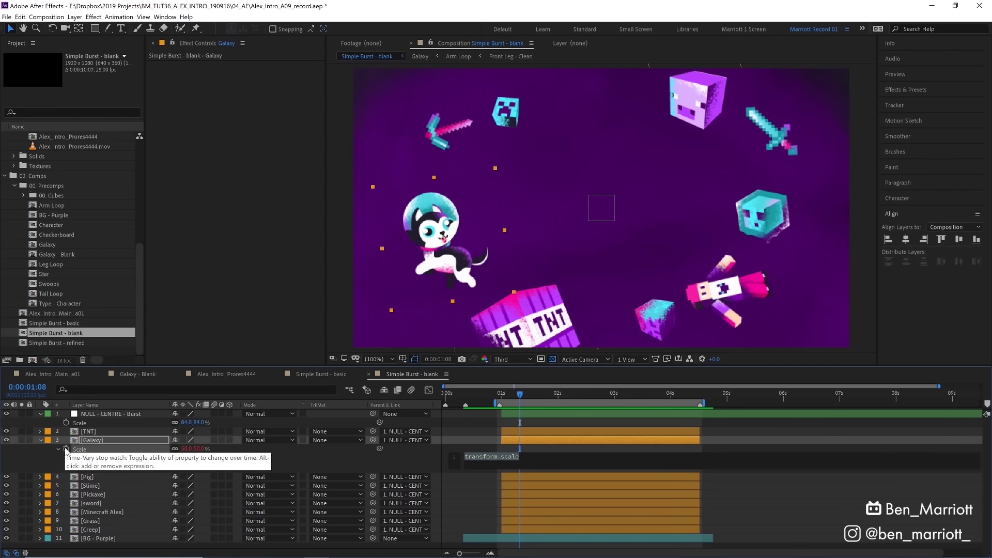
pyautogui.write('s = []; ps = parent.transform.scale.value;  for (i = 0; i < ps.length; i++){ s[i] = value[i]*100/ps[i]; } s')
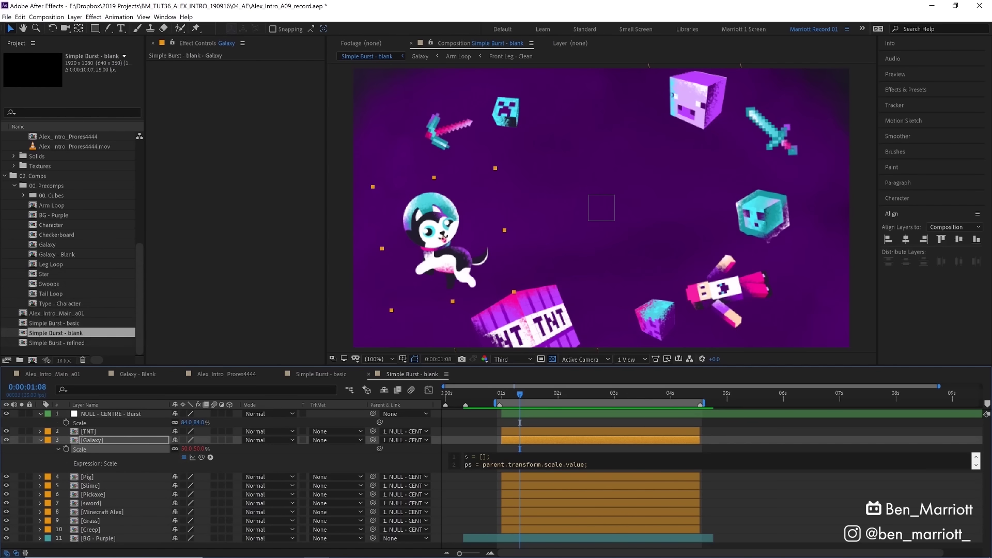
pyautogui.press('KP_Enter')
pyautogui.click(449, 414)
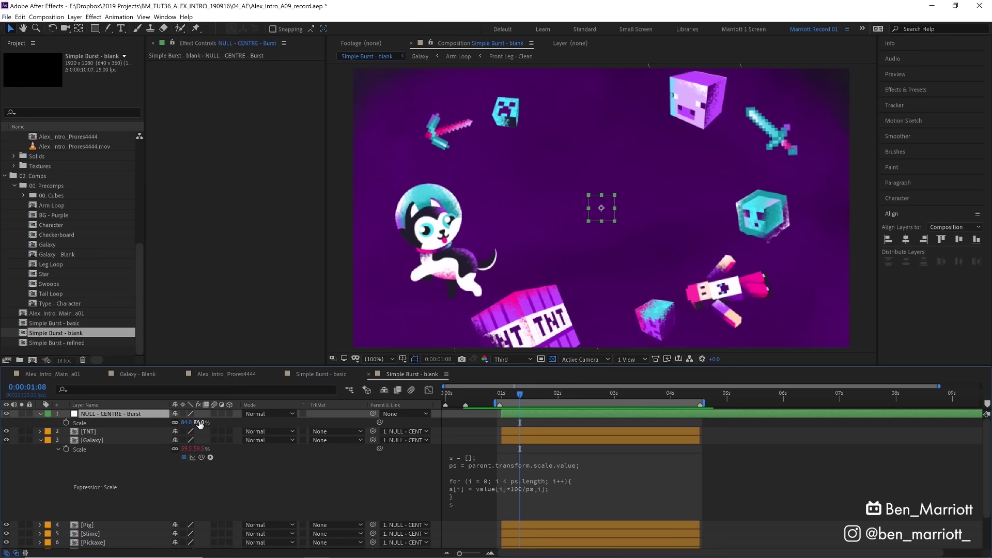
pyautogui.moveTo(200, 424); pyautogui.dragTo(168, 422)
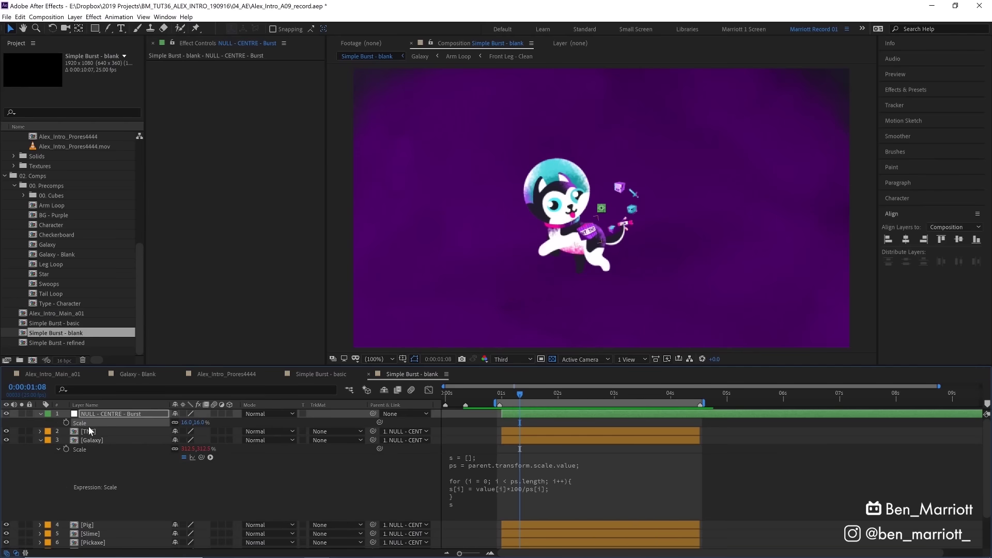
# Step: Copy Galaxy's expression only, paste it onto all orange-label layers, and scale the null up
pyautogui.click(89, 448)
pyautogui.rightClick(90, 453)
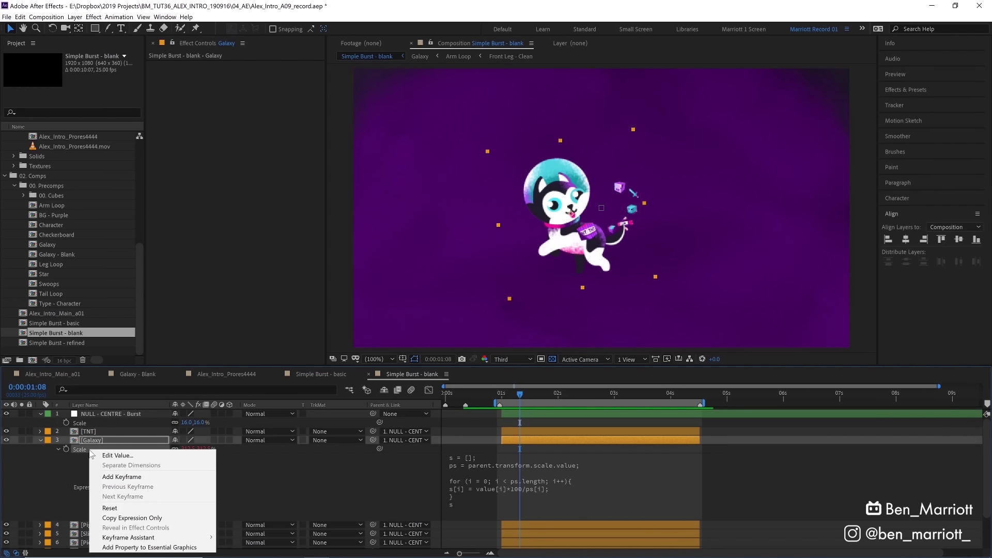
pyautogui.click(109, 516)
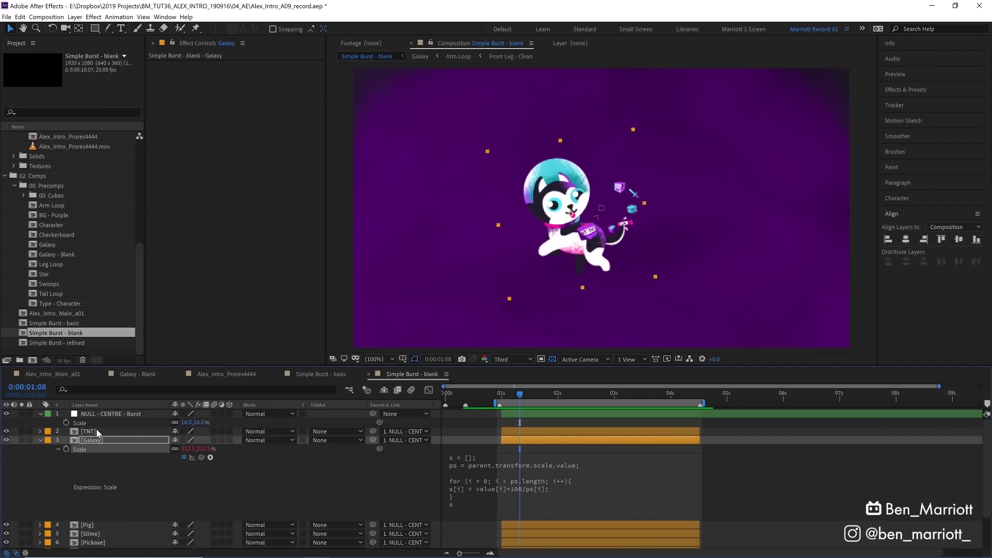
pyautogui.click(48, 439)
pyautogui.click(97, 258)
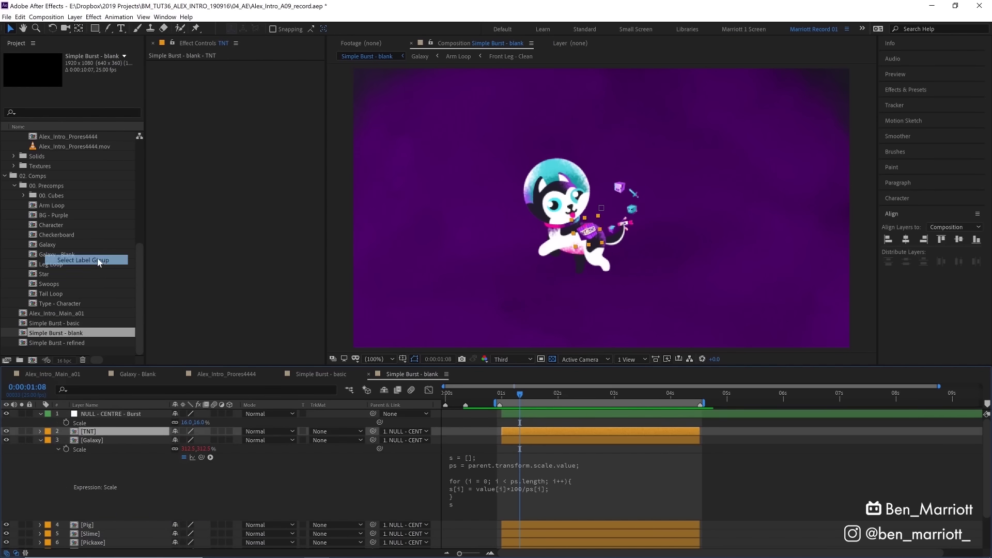
pyautogui.hotkey('ctrl', 'v')
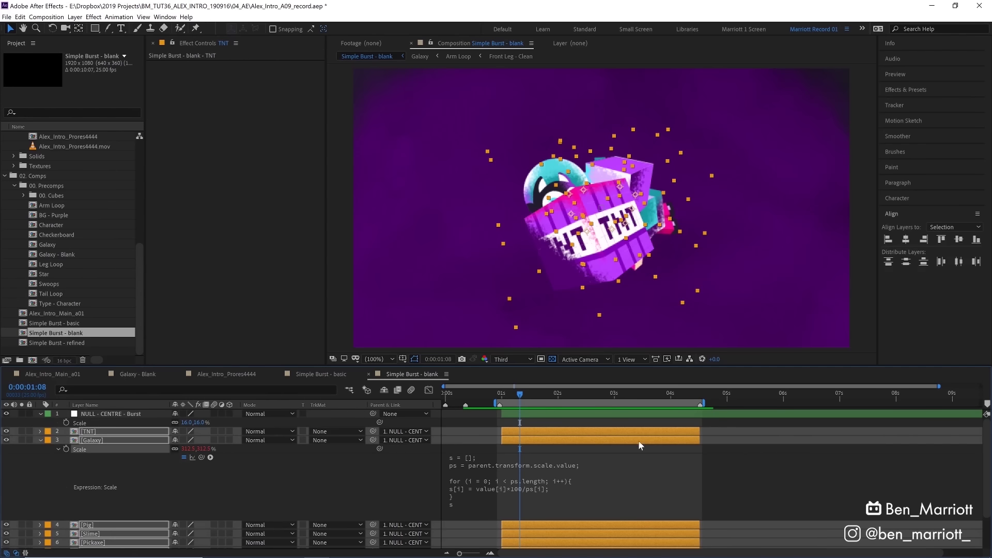
pyautogui.moveTo(195, 422); pyautogui.dragTo(260, 425)
# Step: Keyframe the null's Scale to 90% and ease the keyframes in the Graph Editor
pyautogui.click(66, 422)
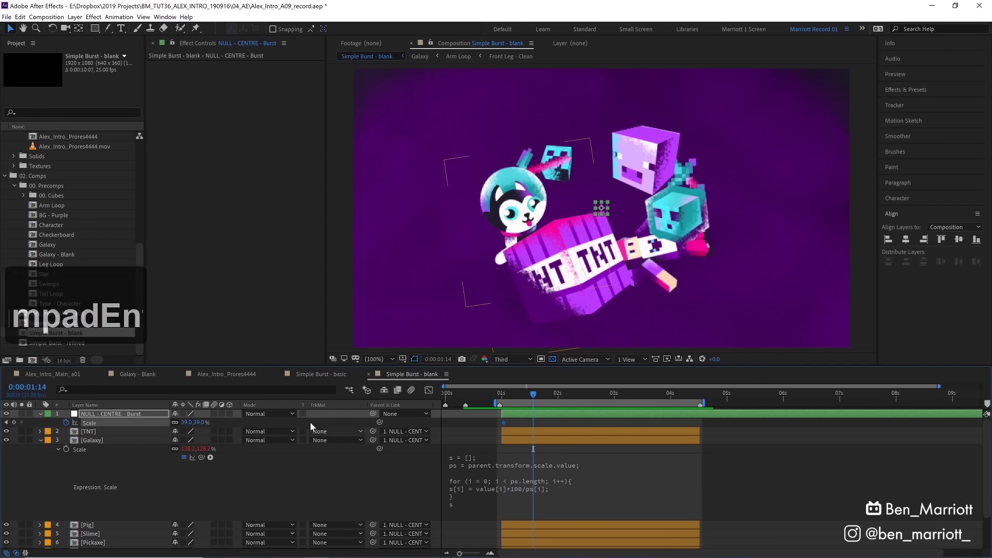
pyautogui.click(195, 422)
pyautogui.write('90')
pyautogui.press('KP_Enter')
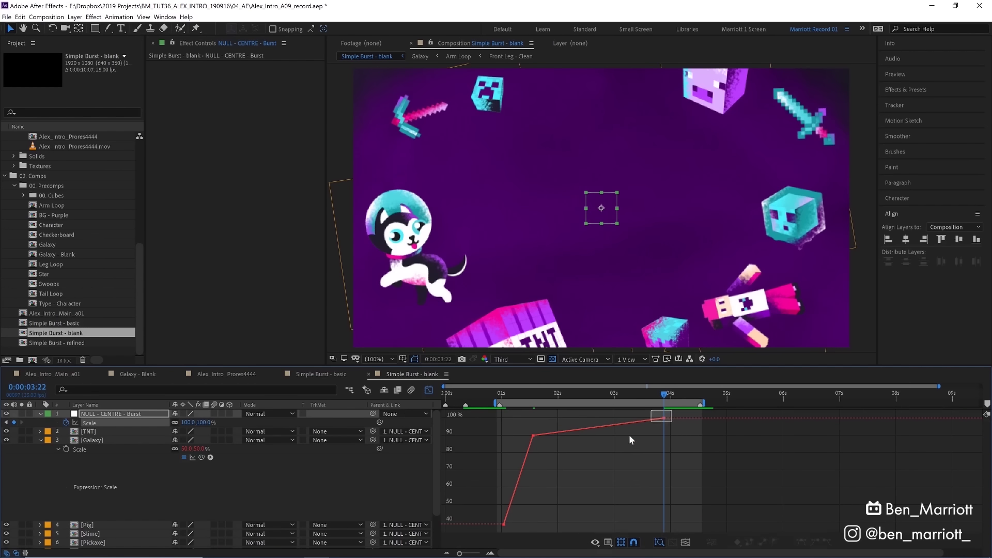
pyautogui.hotkey('ctrl', 'a')
pyautogui.click(800, 542)
pyautogui.click(513, 526)
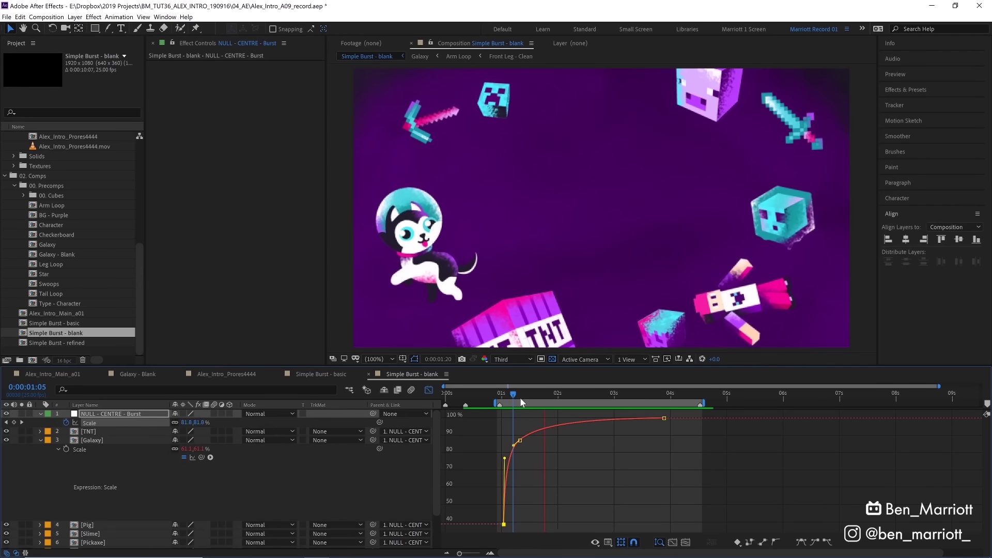
# Step: Rotate the Galaxy layer to -20.5°
pyautogui.click(102, 440)
pyautogui.press('r')
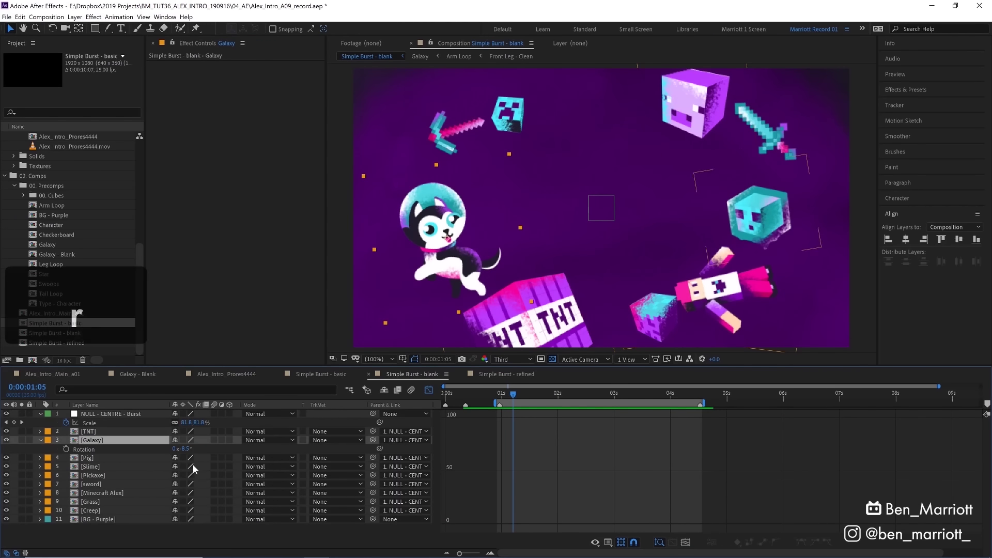
pyautogui.moveTo(183, 453); pyautogui.dragTo(182, 448)
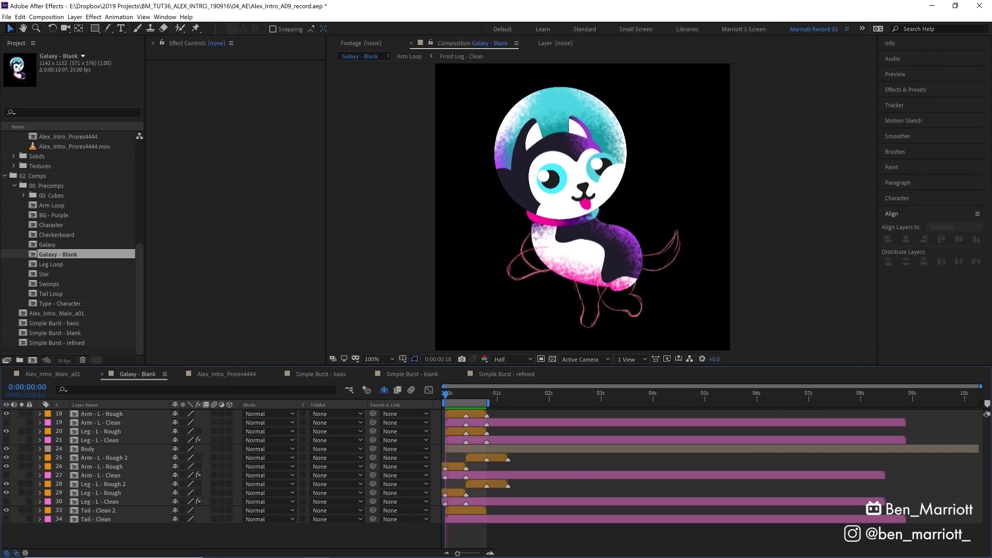
# Step: Inside Front Leg - Rough, draw a closed Pen shape over the rough paw
pyautogui.doubleClick(516, 242)
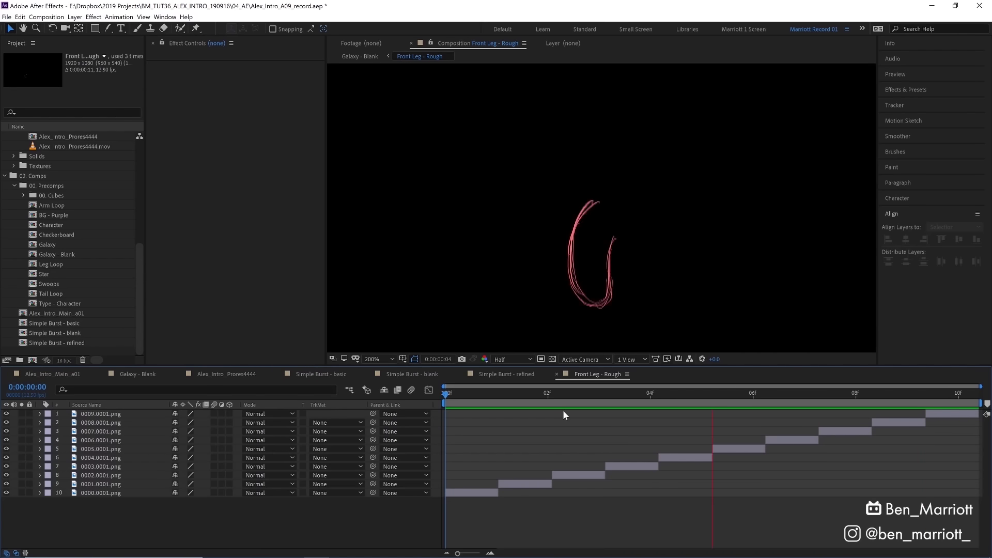
pyautogui.press('g')
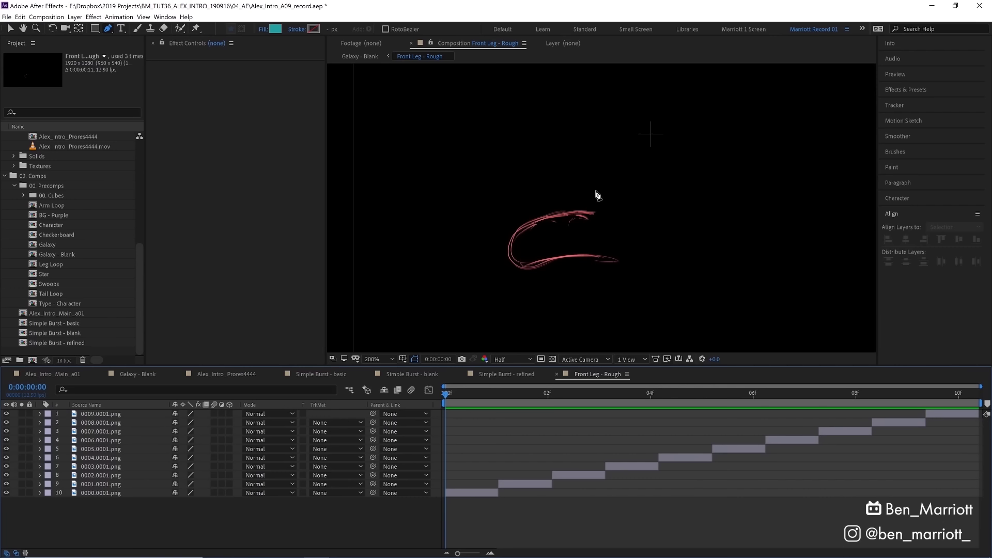
pyautogui.moveTo(604, 210); pyautogui.dragTo(562, 208)
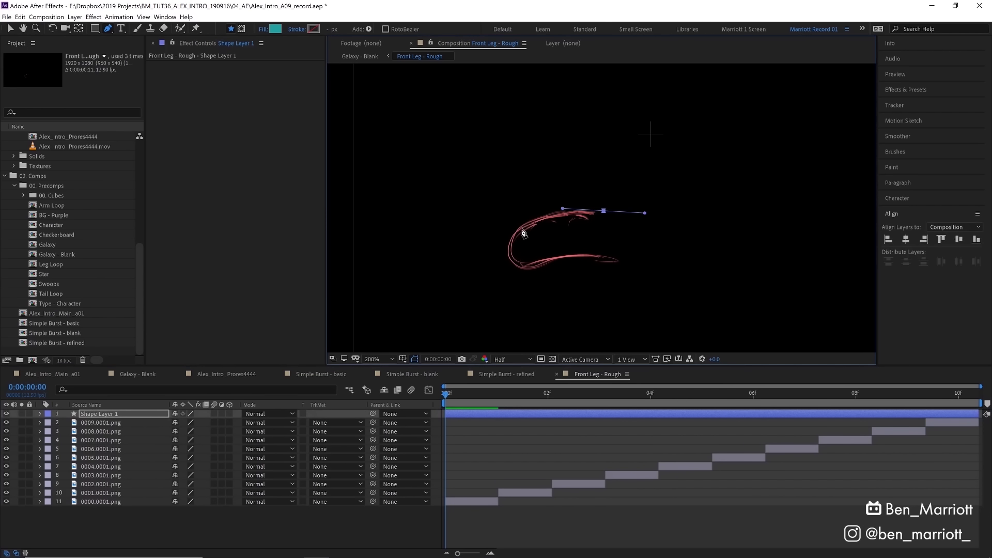
pyautogui.click(609, 259)
pyautogui.press('v')
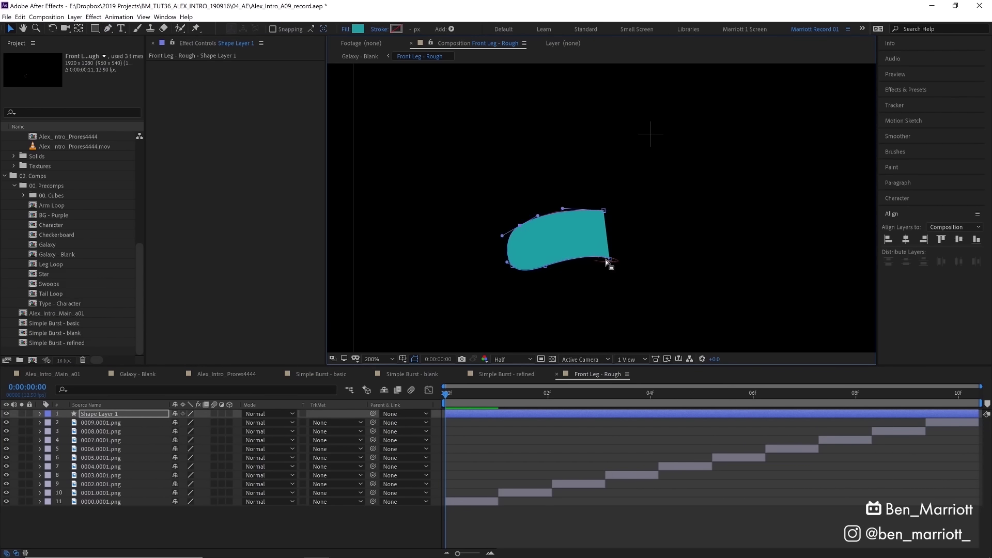
# Step: Lower the paw shape's Opacity to semi-transparent and start renaming the layer
pyautogui.press('t')
pyautogui.moveTo(176, 425); pyautogui.dragTo(164, 422)
pyautogui.click(97, 414)
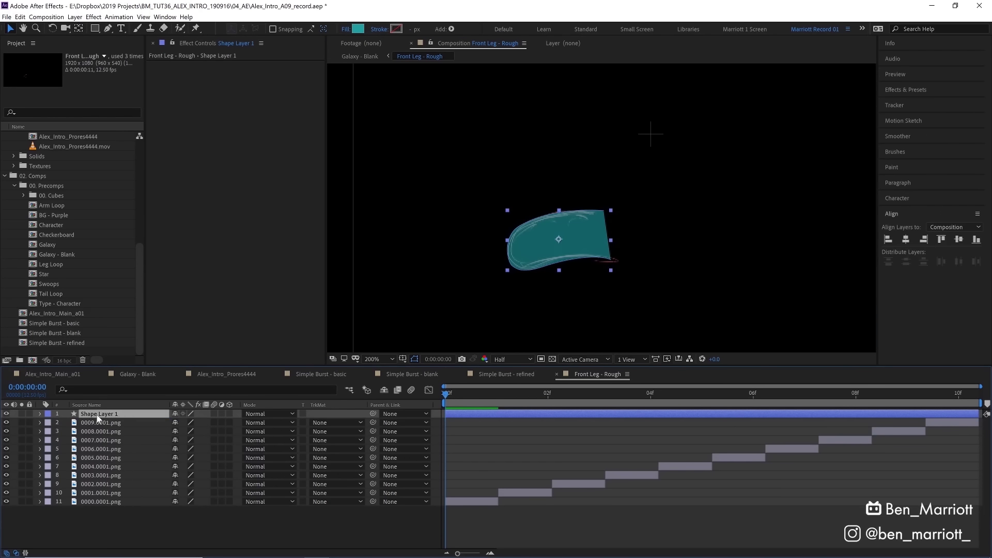
pyautogui.press('Return')
# Step: Name the layer 'Paw - Clean' and enable keyframing on its Shape 1 Path
pyautogui.write('Paw - Clean')
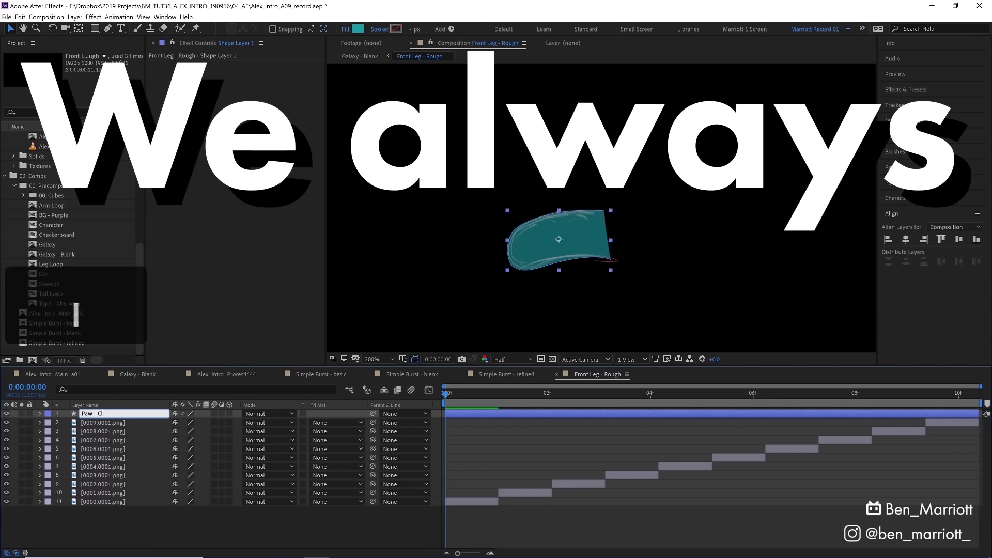
pyautogui.press('Return')
pyautogui.press('g')
pyautogui.click(39, 413)
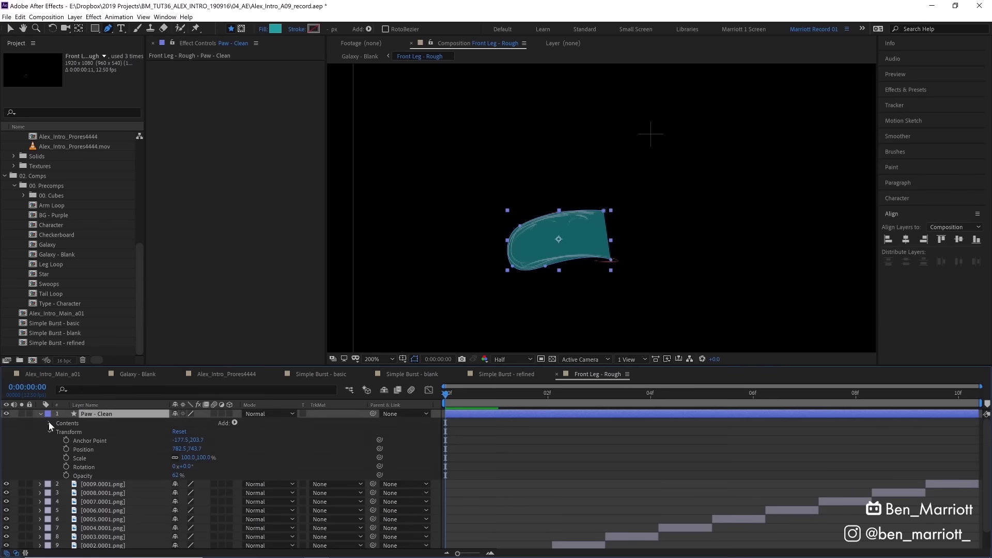
pyautogui.click(49, 422)
pyautogui.click(59, 432)
pyautogui.click(67, 440)
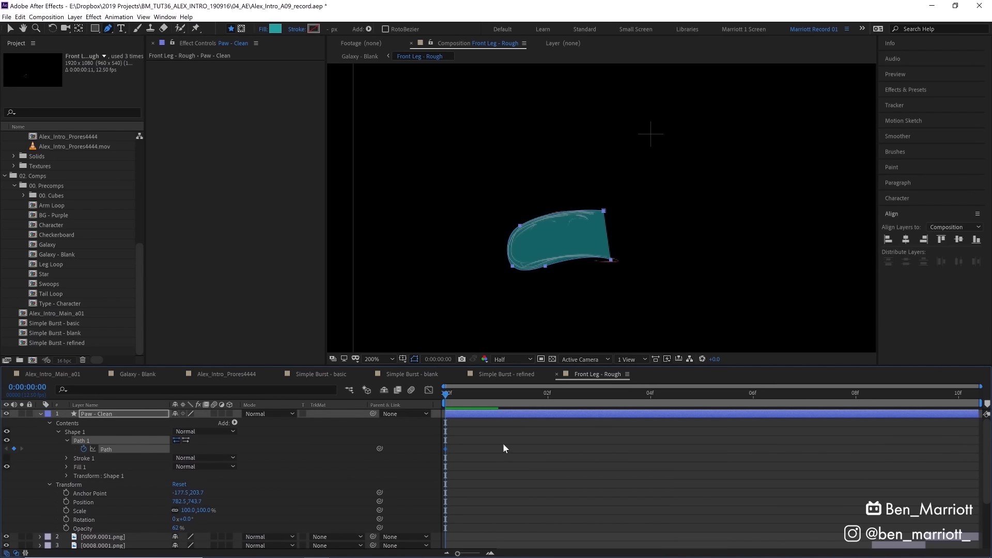
# Step: Reshape the paw path frame by frame to match each rough leg pose, then preview
pyautogui.click(492, 391)
pyautogui.moveTo(545, 265); pyautogui.dragTo(545, 271)
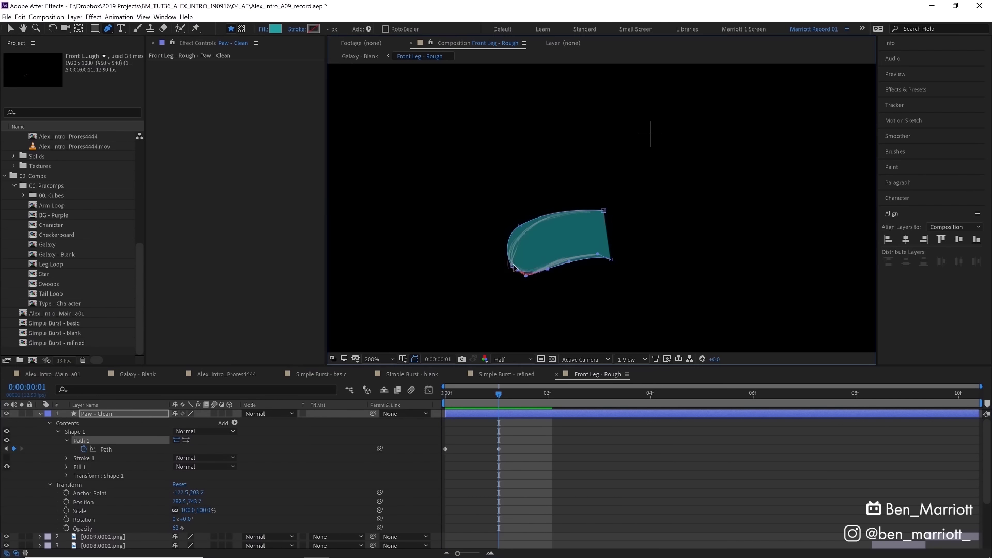
pyautogui.press('pagedown')
pyautogui.moveTo(540, 232); pyautogui.dragTo(600, 258)
pyautogui.press('pagedown')
pyautogui.press('v')
pyautogui.press('pagedown')
pyautogui.press('pagedown')
pyautogui.press('pagedown')
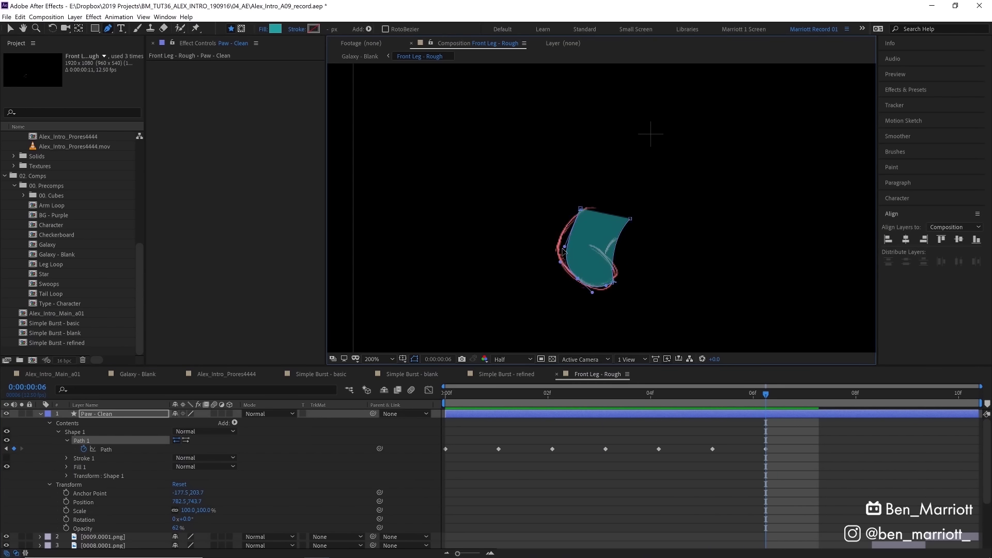
pyautogui.moveTo(599, 222); pyautogui.dragTo(584, 243)
pyautogui.press('pagedown')
pyautogui.press('pagedown')
pyautogui.press('g')
pyautogui.moveTo(524, 206); pyautogui.dragTo(528, 215)
pyautogui.press('space')
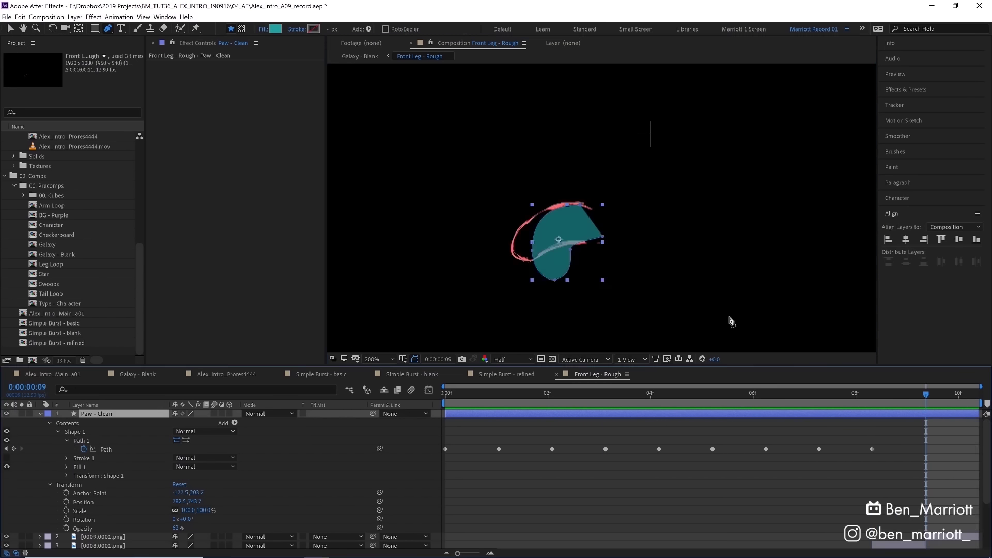